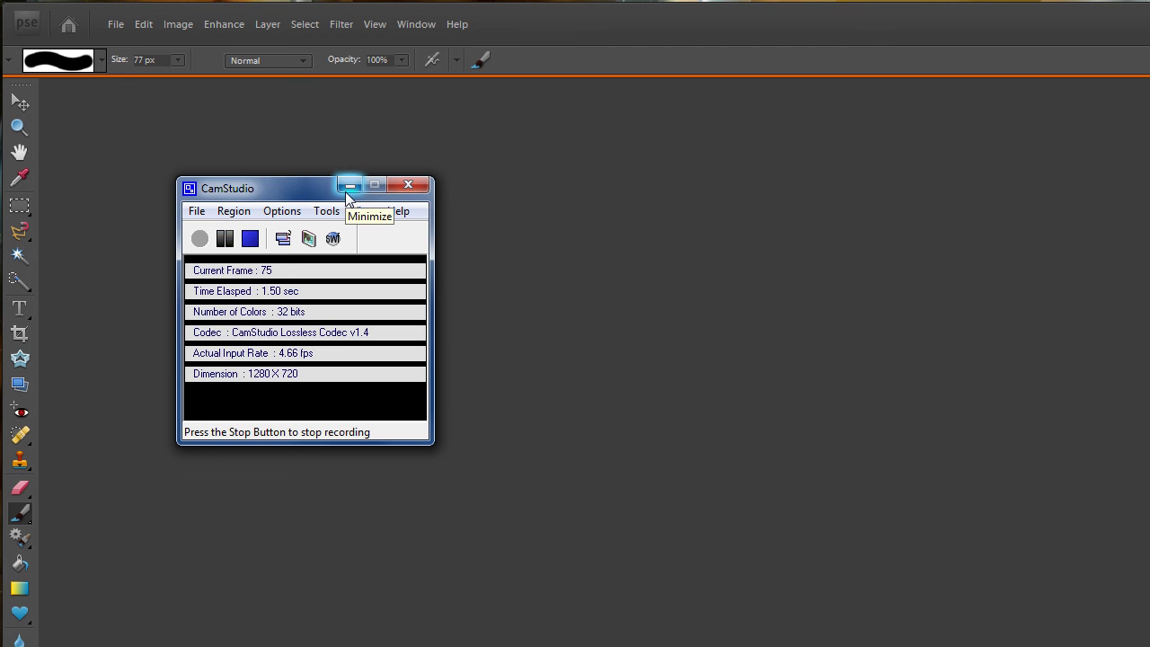
Step: Minimize the CamStudio recording window to uncover the Photoshop Elements editor
left_click(347, 190)
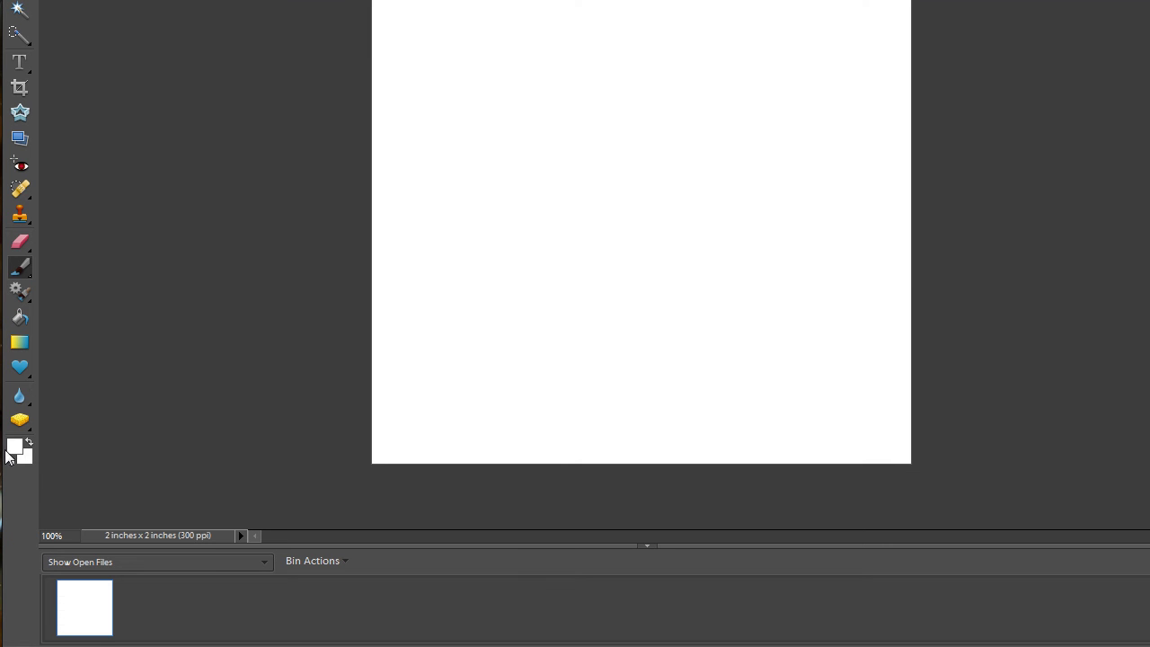
Step: Set the foreground colour to a near-black dark colour in the colour picker
left_click(14, 447)
left_click(769, 247)
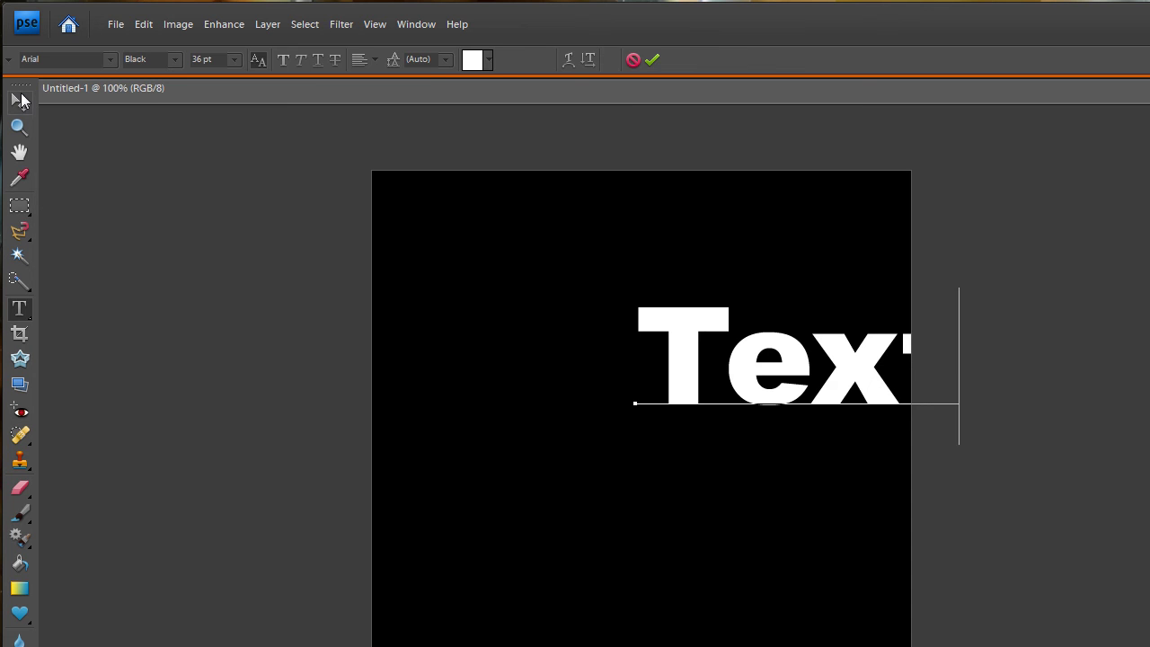
Step: Centre the white word 'Text' on the canvas and simplify its type layer to pixels
left_click(20, 100)
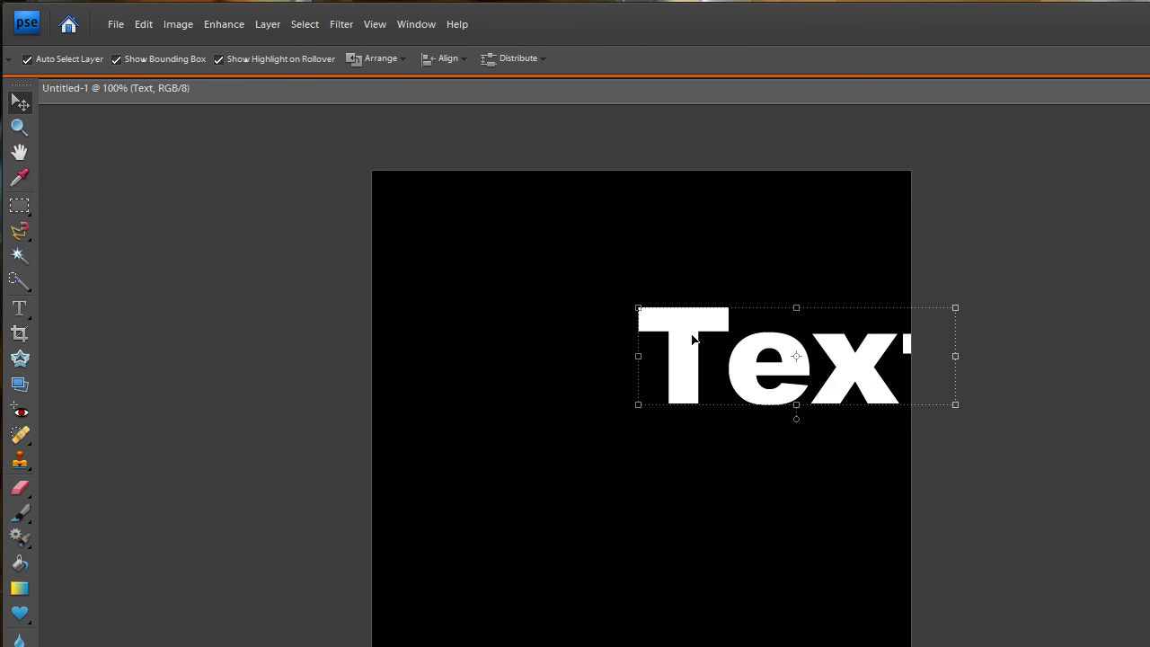
left_click_drag(668, 347, 517, 385)
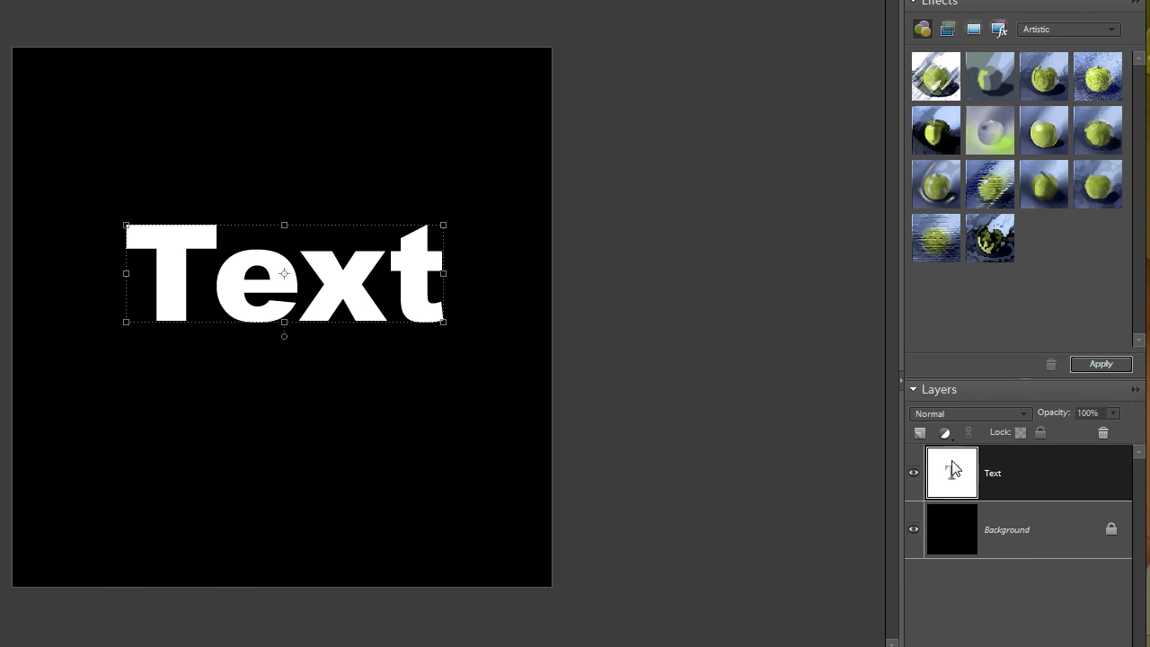
right_click(952, 462)
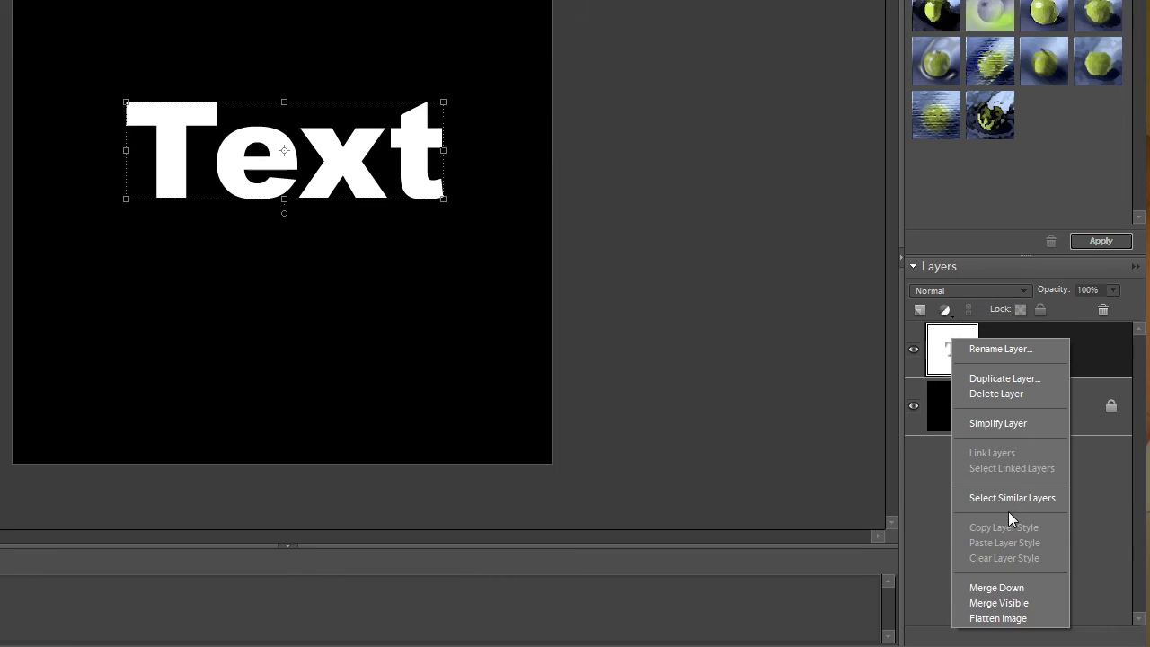
left_click(1017, 373)
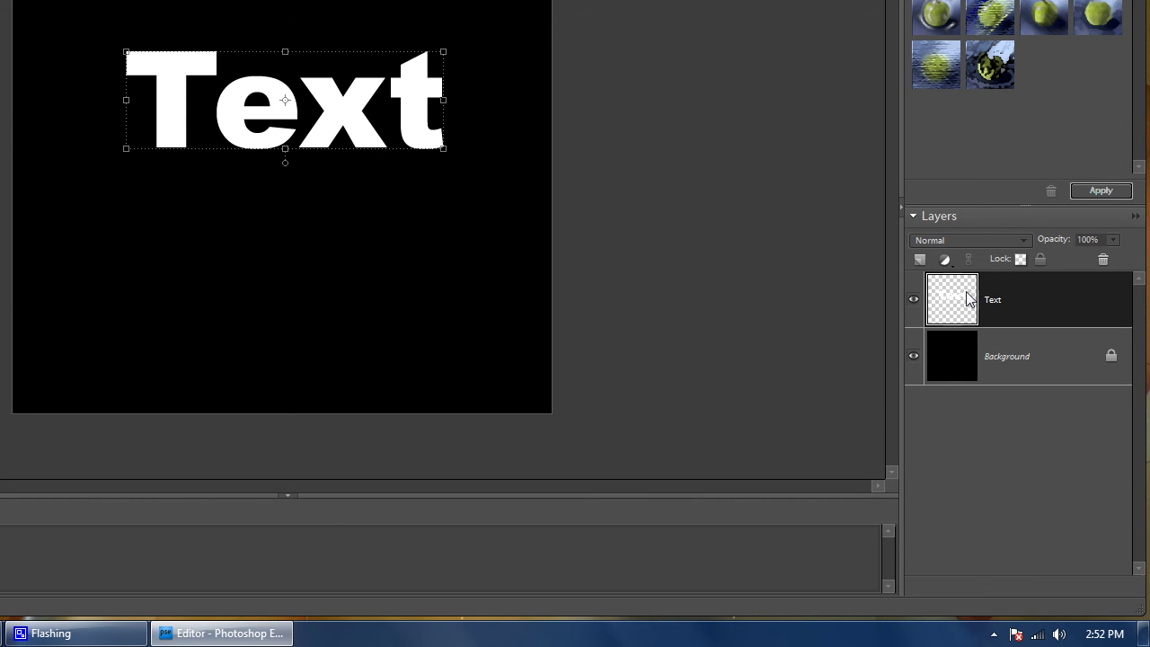
Step: Fill the selected letters with a vertical grey-to-white gradient, grey at top
left_click(959, 304, "ctrl")
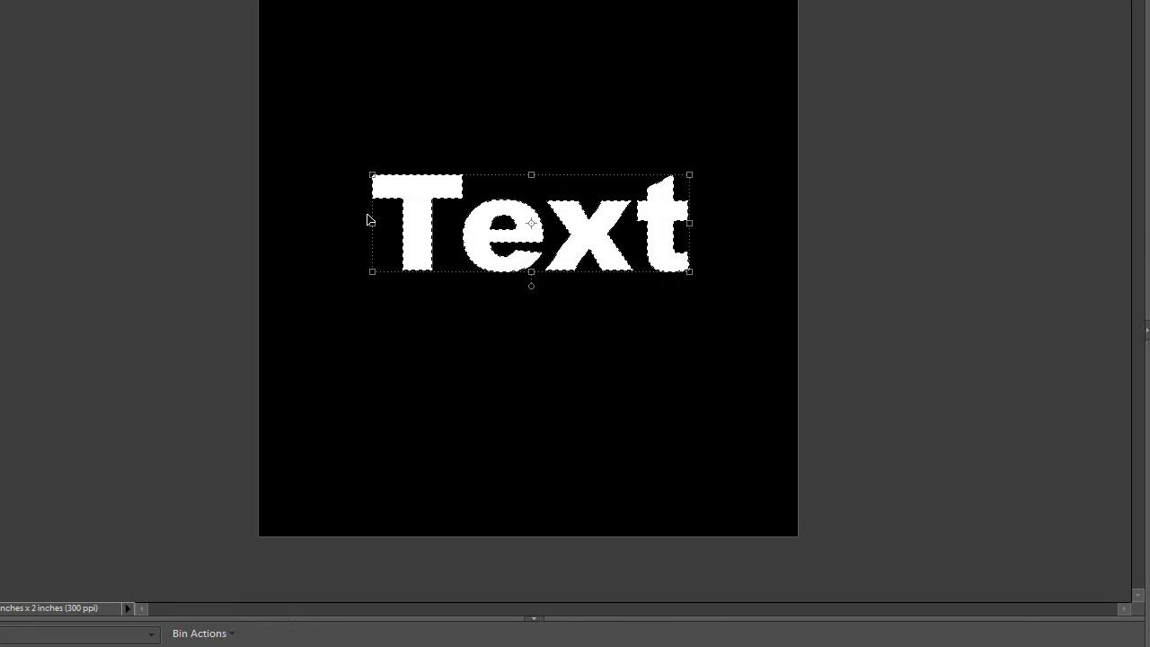
left_click(19, 416)
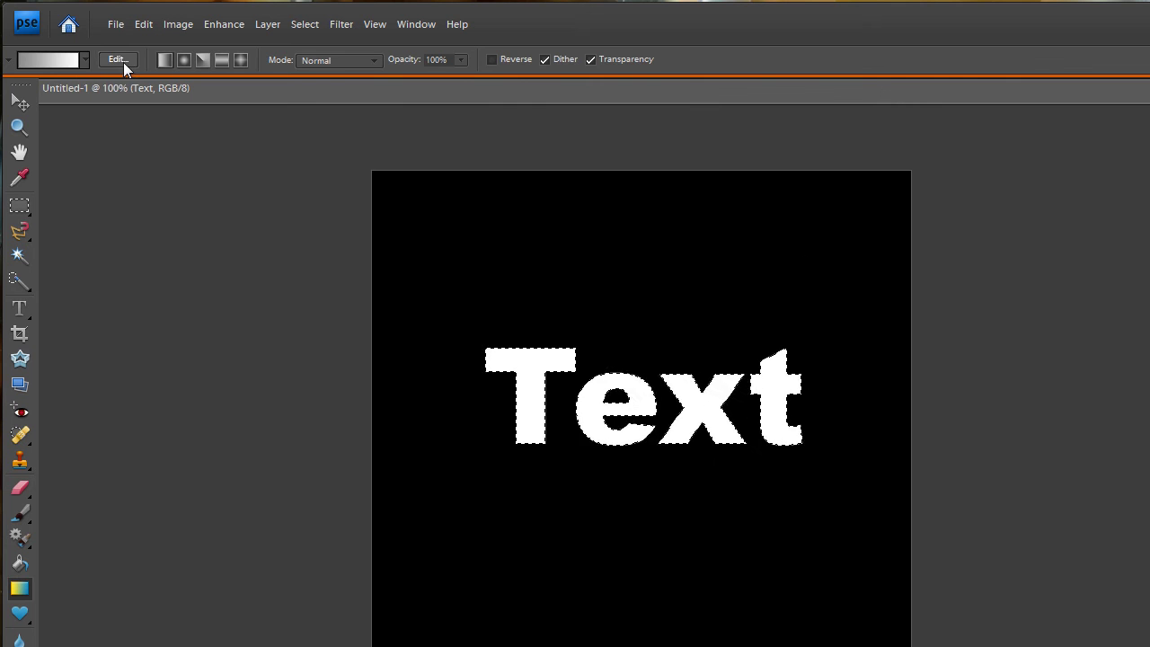
left_click(123, 62)
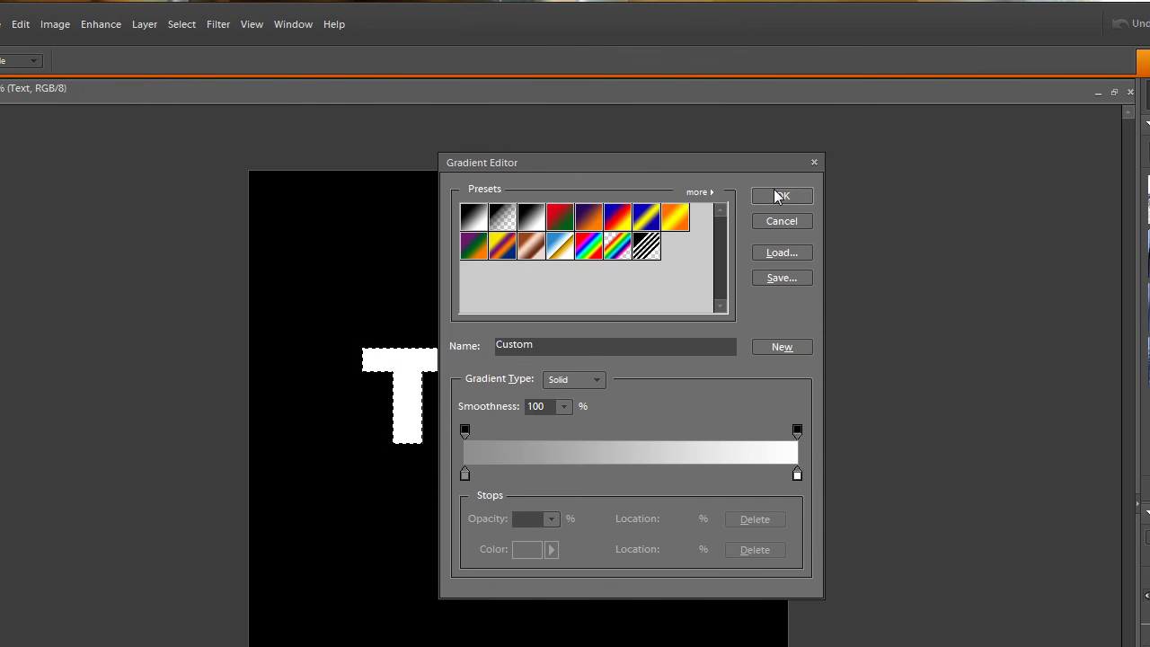
left_click(778, 197)
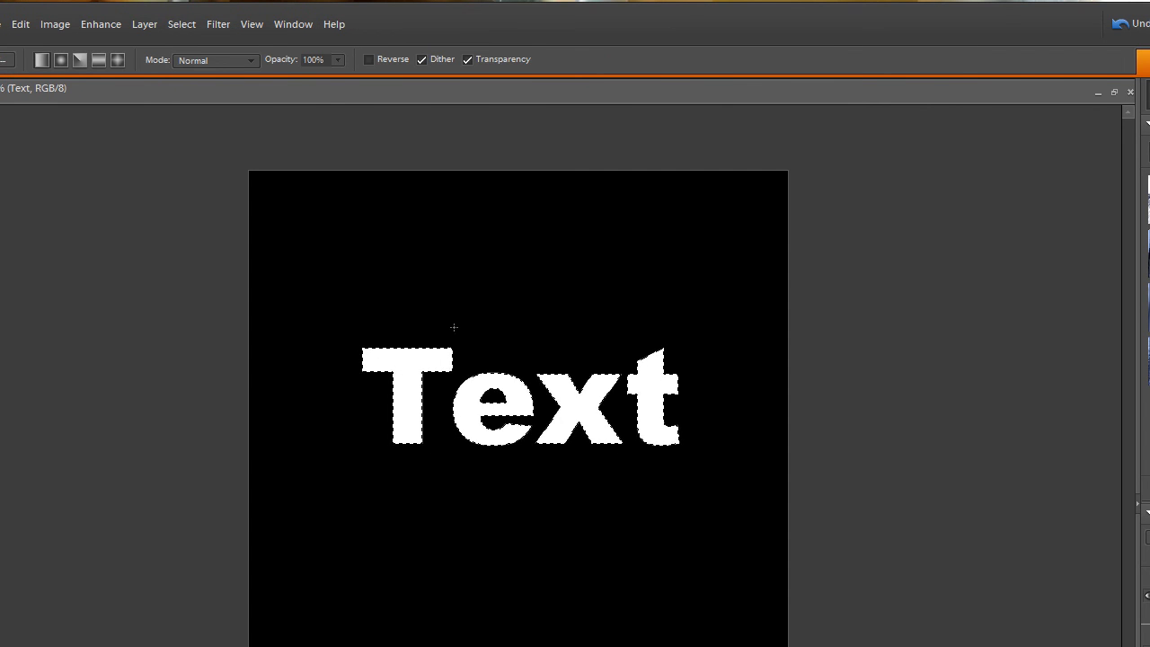
left_click_drag(409, 348, 410, 407)
left_click_drag(409, 447, 409, 447)
left_click(20, 206)
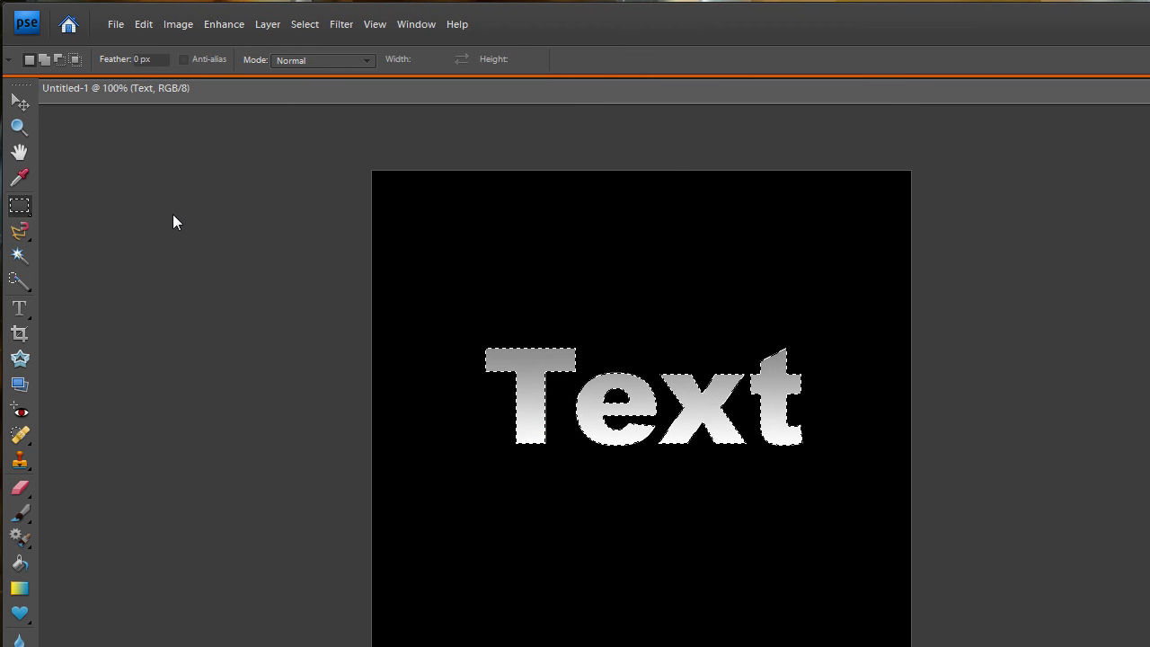
Step: Reload the letter selection and add a new empty Layer 1 above Text
left_click(201, 218)
left_click(211, 218)
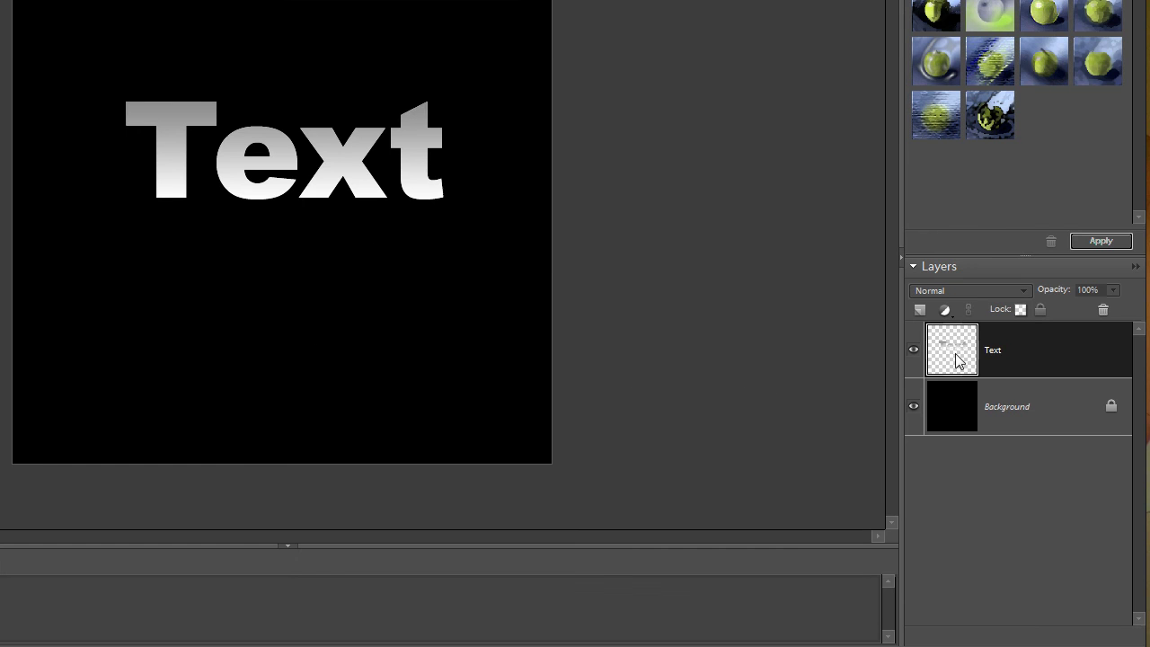
left_click(956, 359, "ctrl")
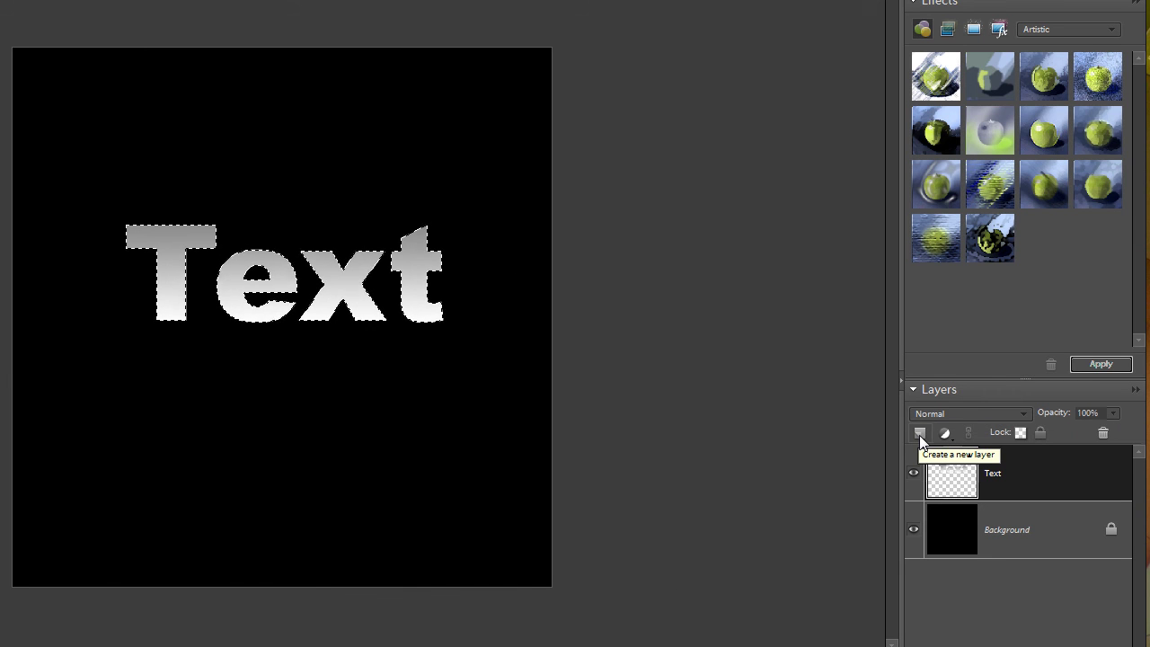
left_click(919, 434)
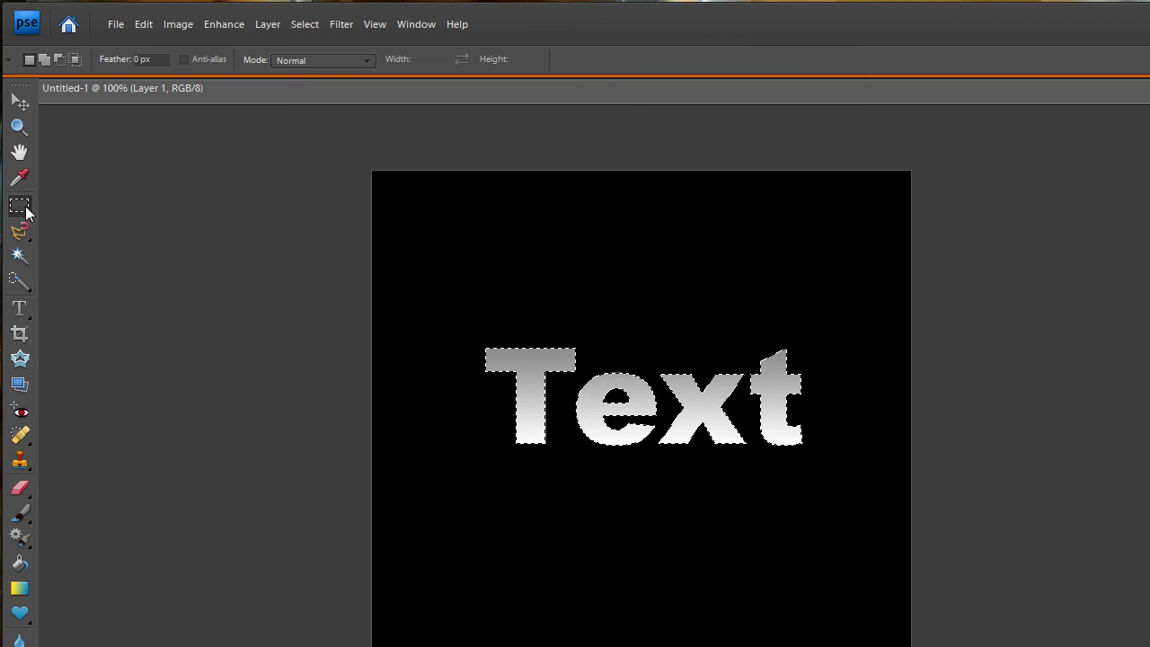
Step: Subtract the letters' lower half from the selection with an Alt rectangular marquee
left_click(25, 213)
left_click(86, 206)
key("alt")
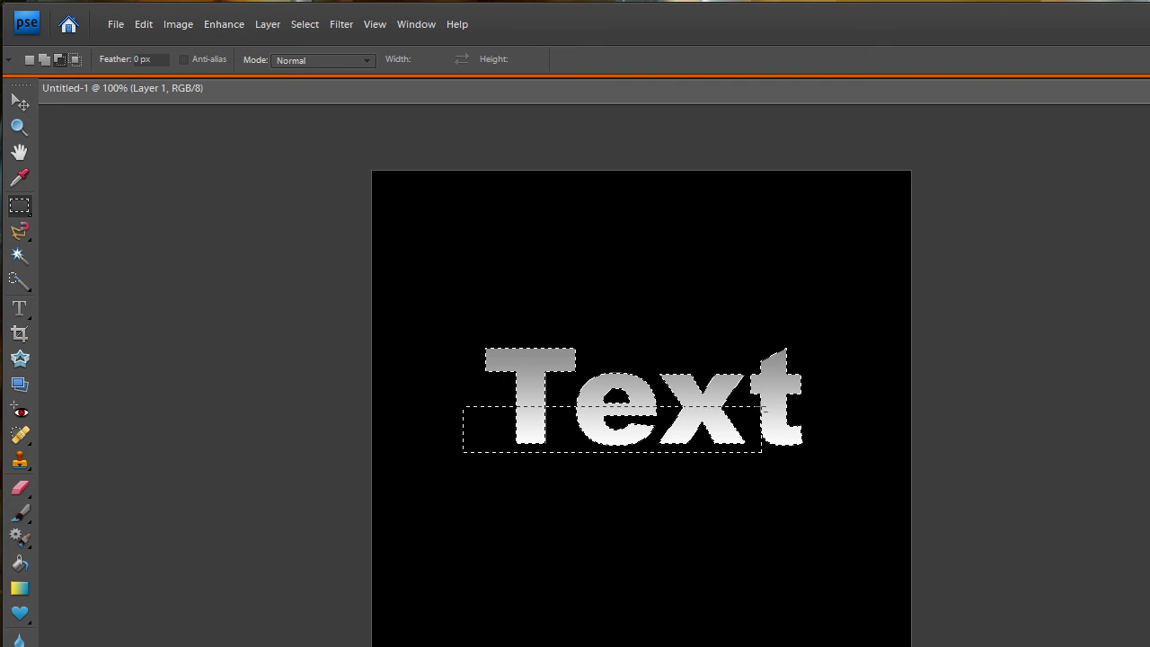
left_click_drag(669, 420, 864, 409)
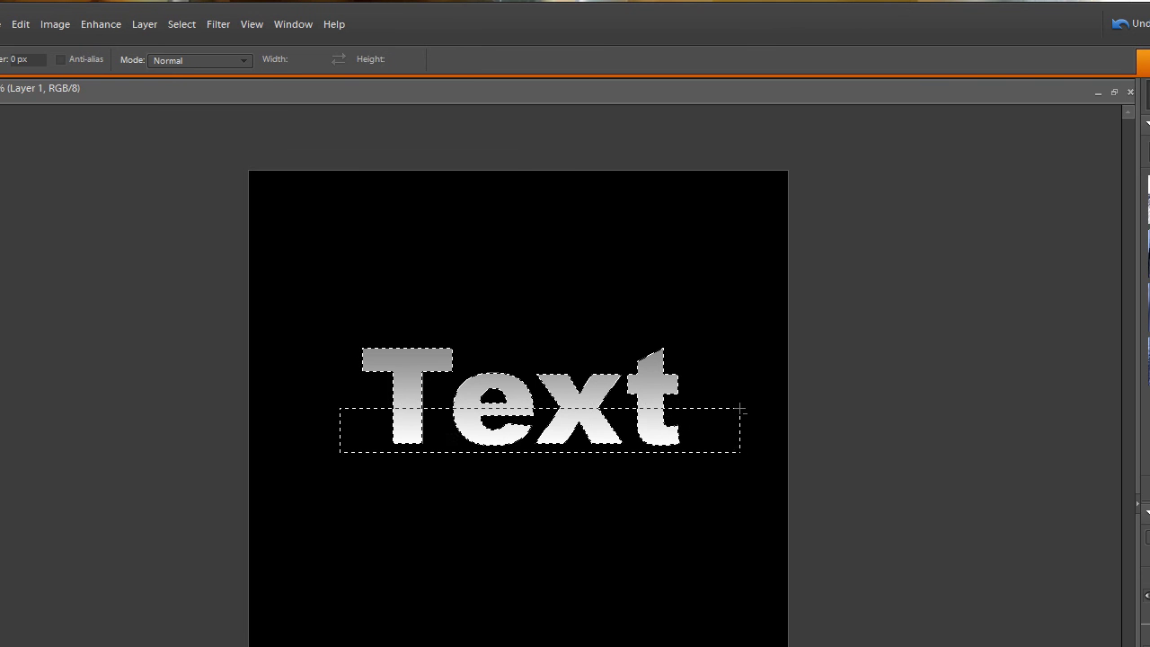
left_click_drag(741, 408, 735, 410)
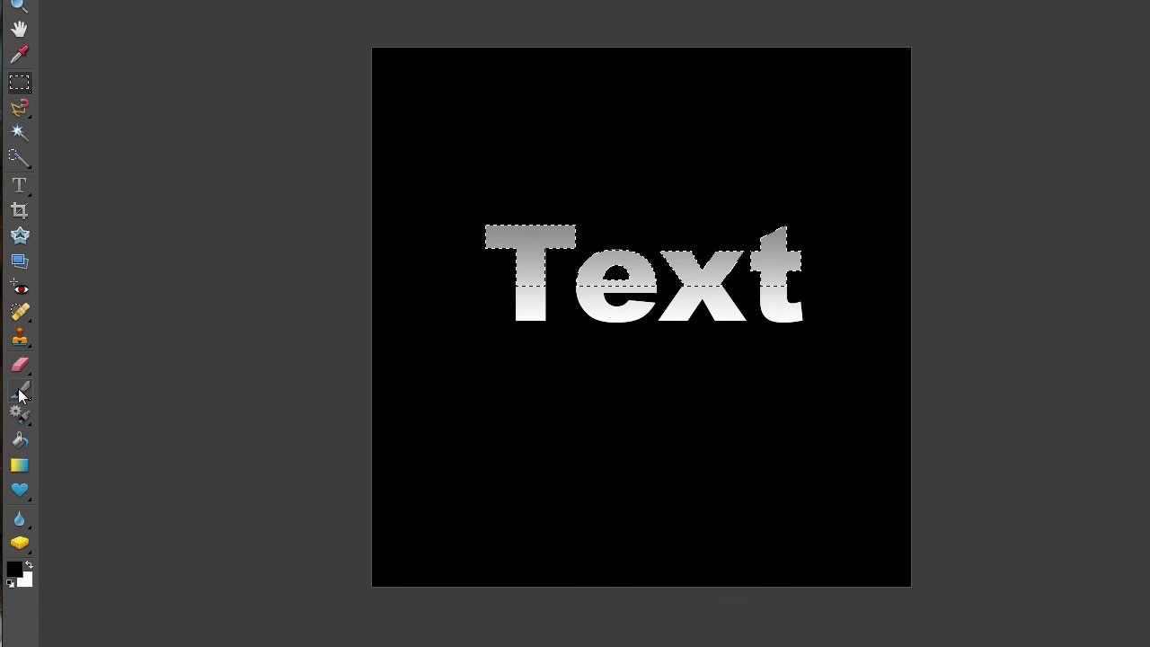
Step: Paint a white wavy soft-brush stroke across the selected top half on Layer 1
left_click(20, 391)
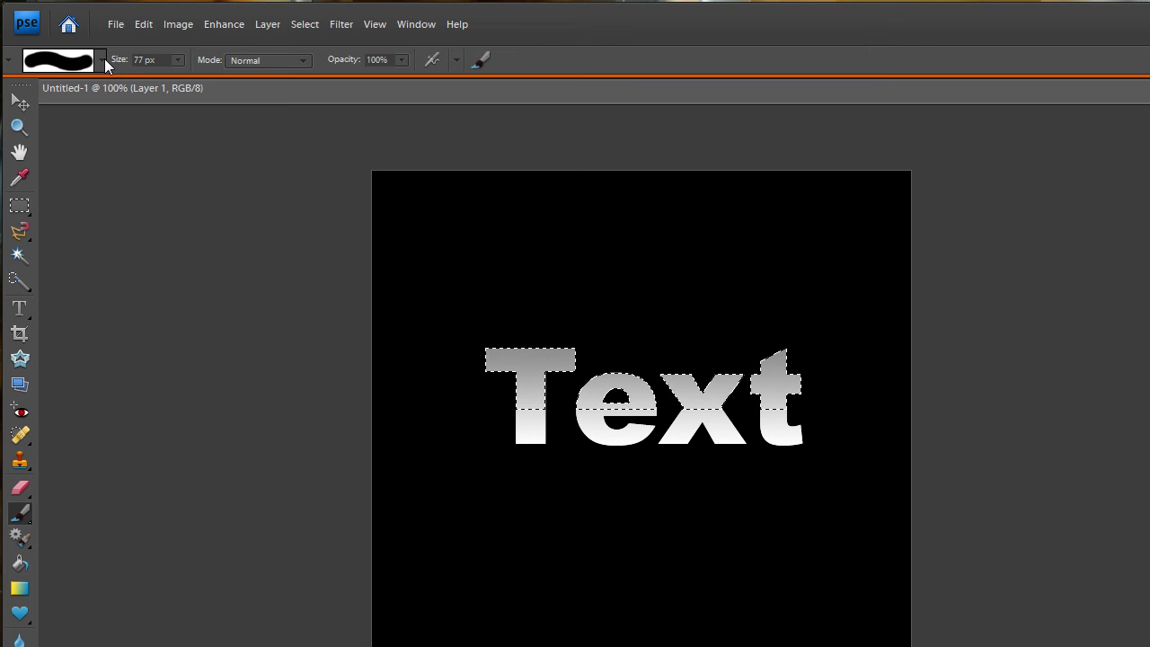
left_click(102, 60)
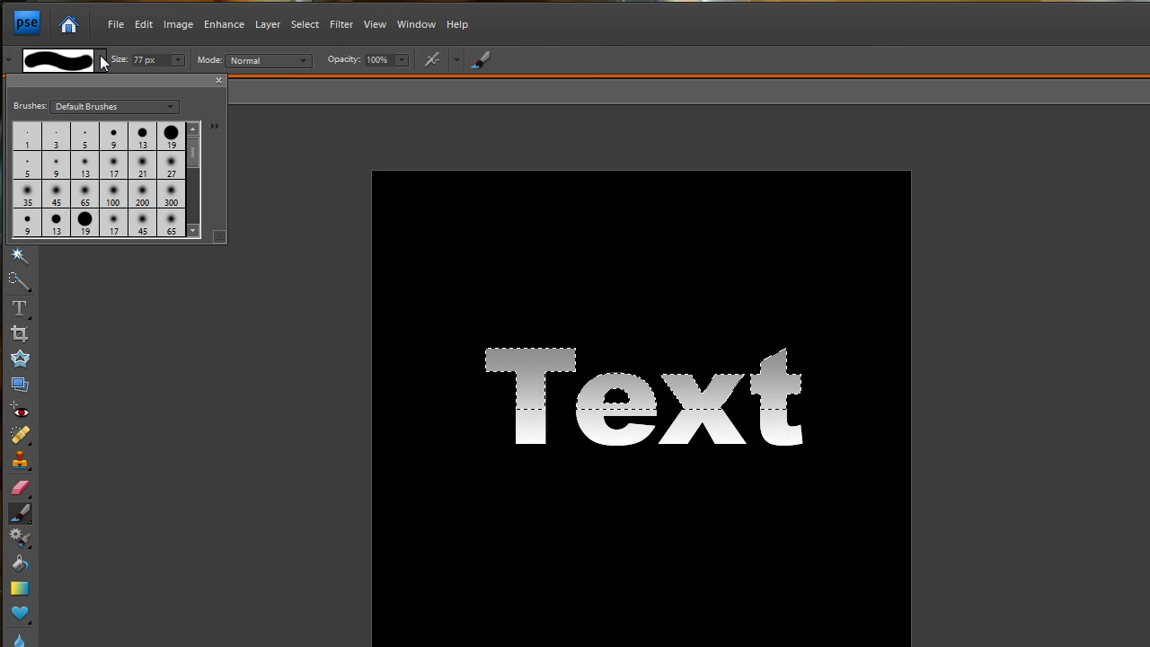
left_click(102, 60)
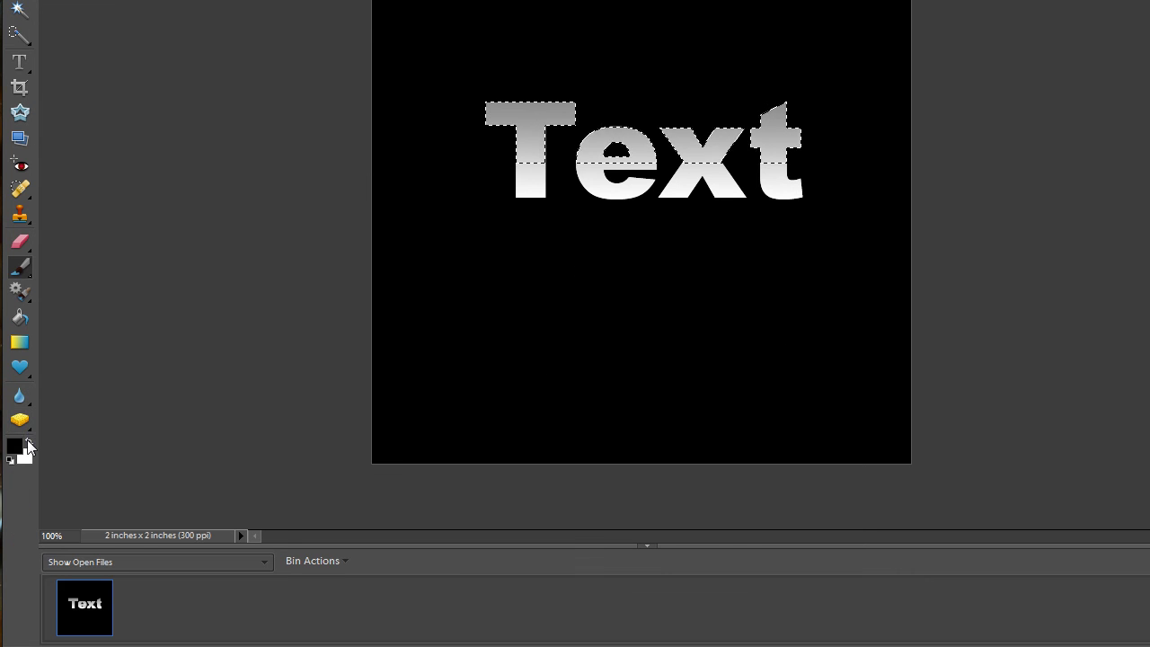
left_click(28, 439)
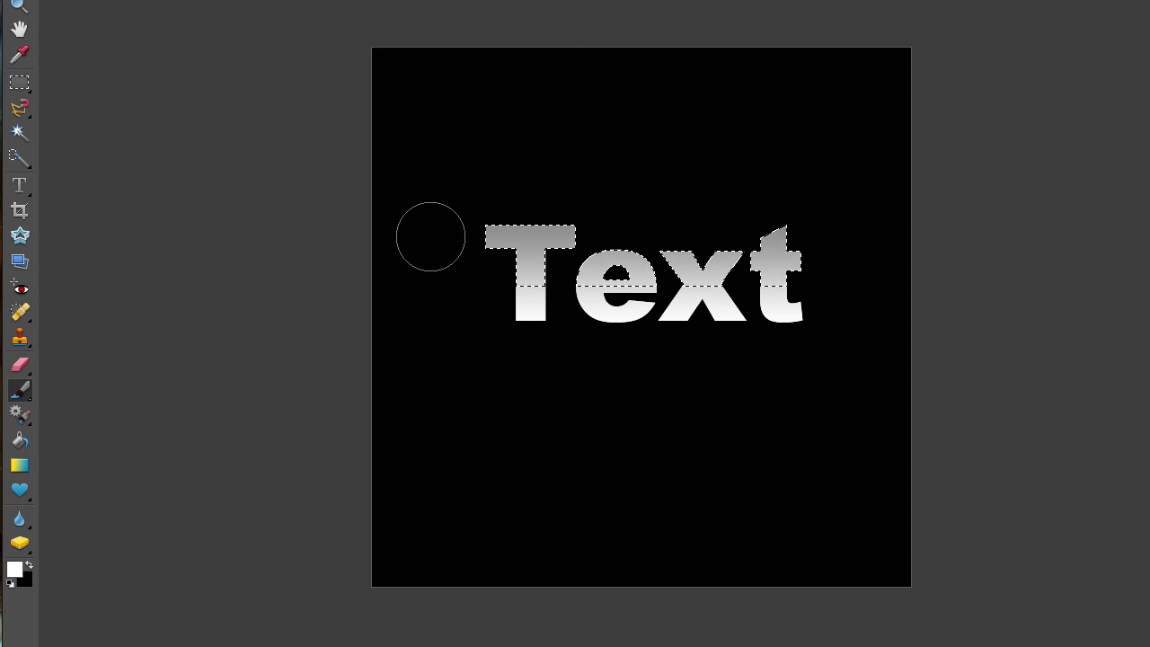
mouse_move(449, 239)
left_mouse_down()
mouse_move(715, 243)
mouse_move(778, 224)
left_mouse_up()
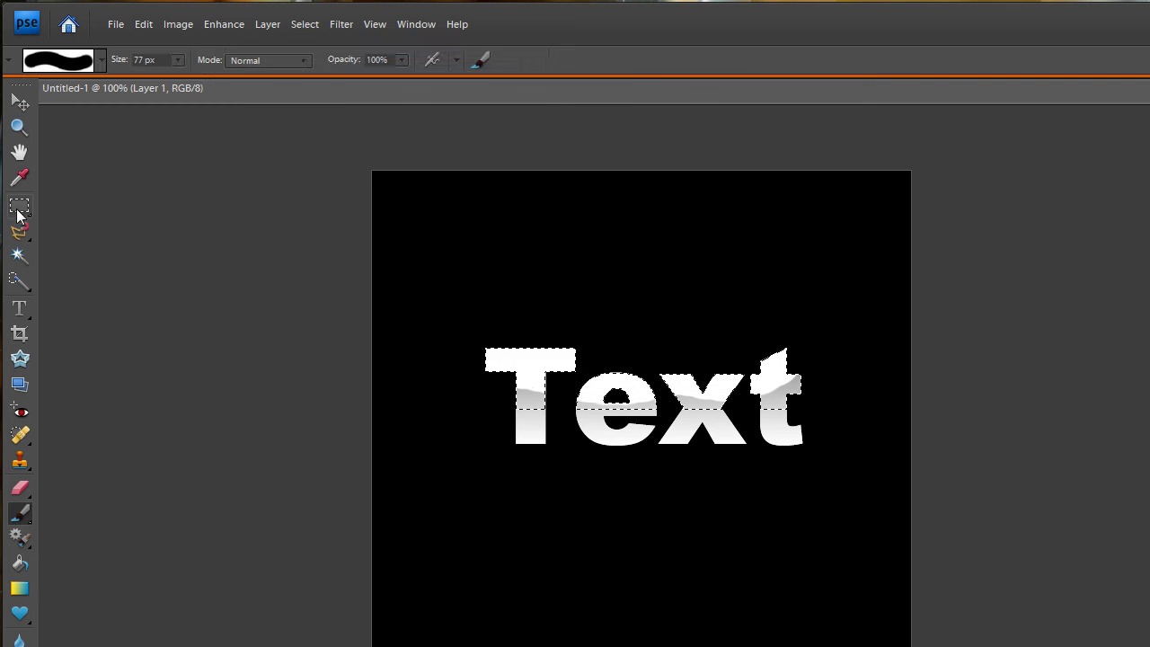
Step: Deselect the letters and fade Layer 1's white gloss to about 36% opacity
left_click(20, 204)
left_click(108, 212)
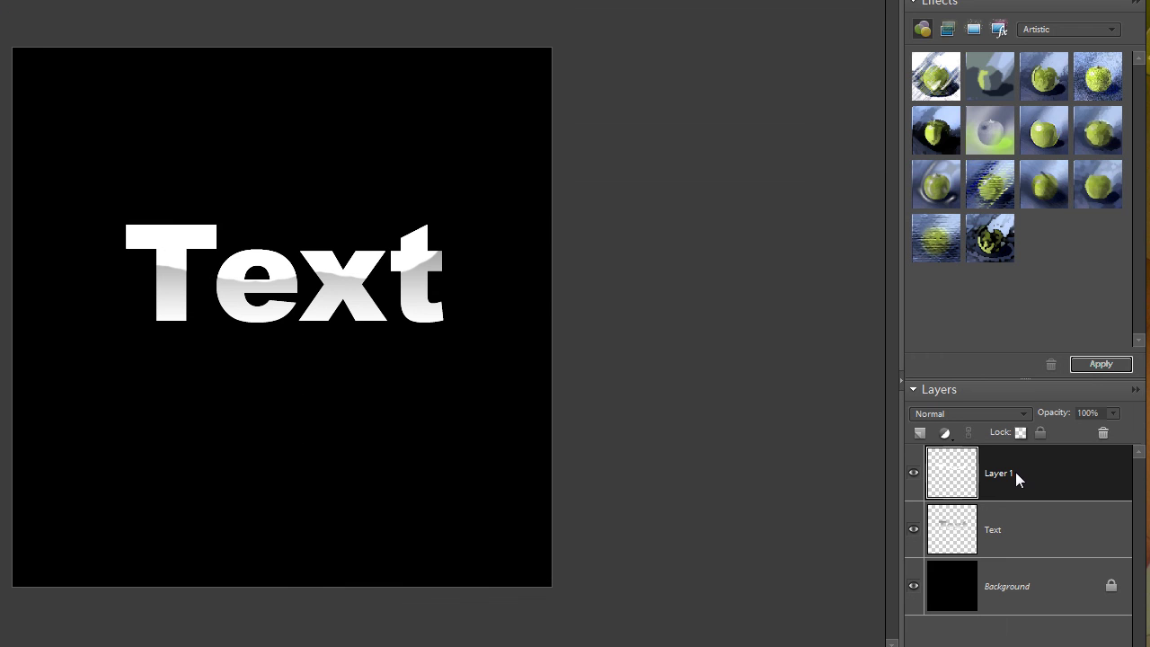
left_click(1113, 413)
left_click_drag(1079, 431, 1068, 432)
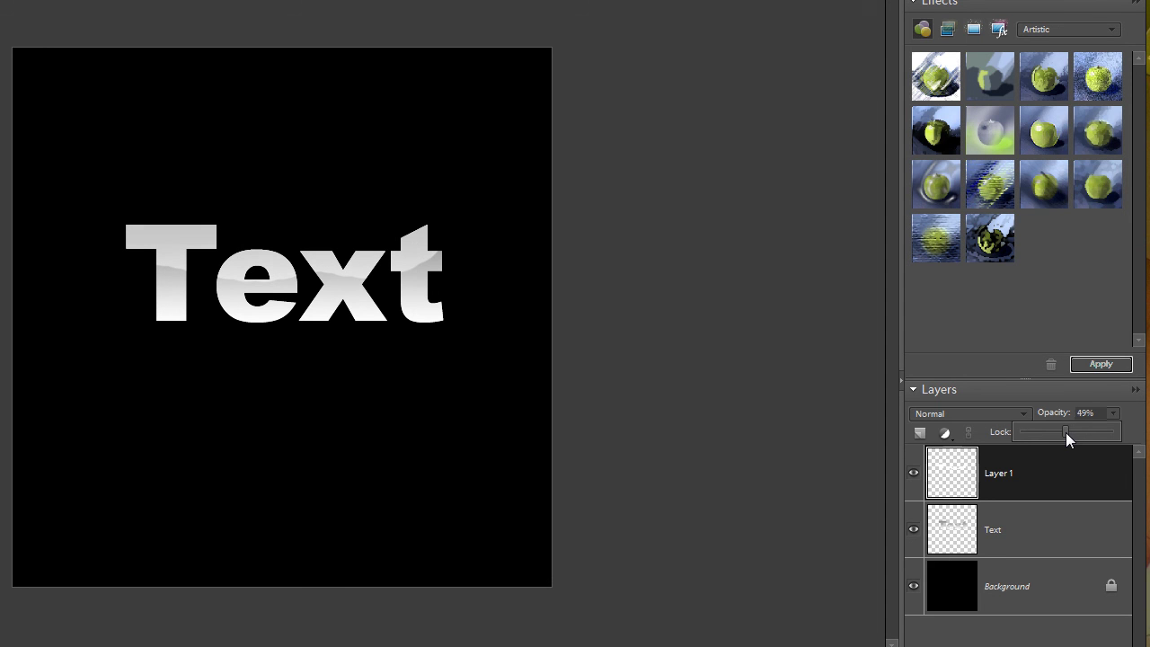
left_click_drag(1067, 434, 1041, 436)
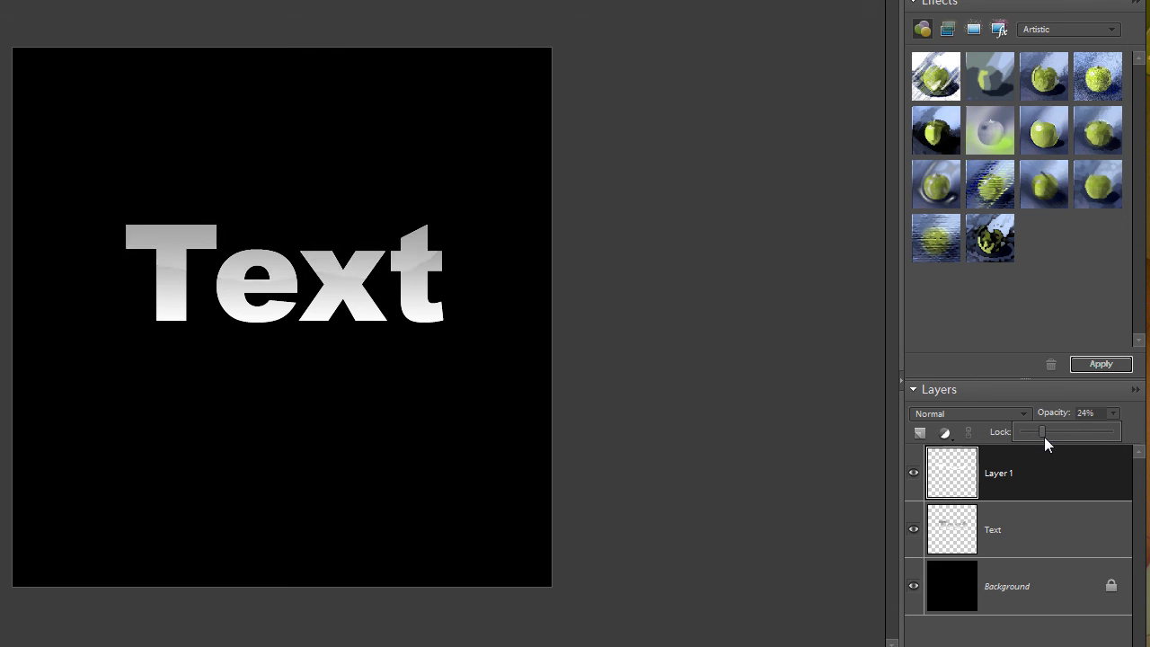